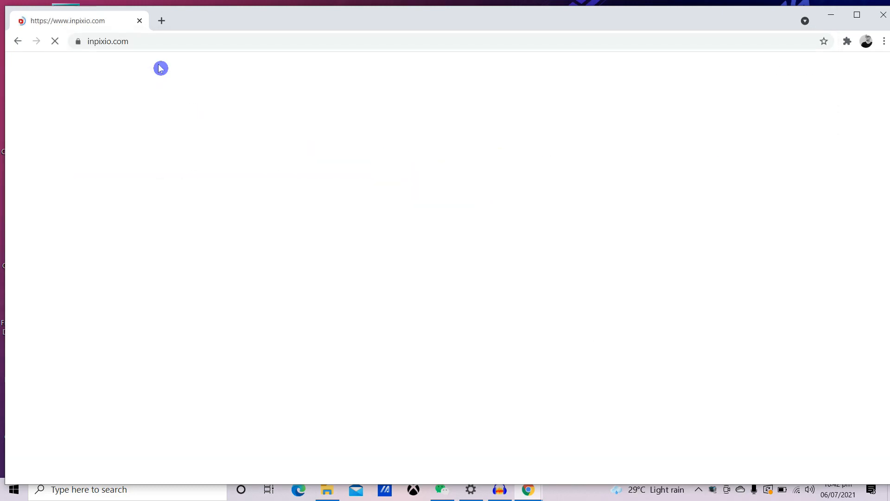
- Open the Remove Background online tool listed in the inPixio homepage's footer
scroll(682, 311, "down", 3)
scroll(646, 332, "down", 12)
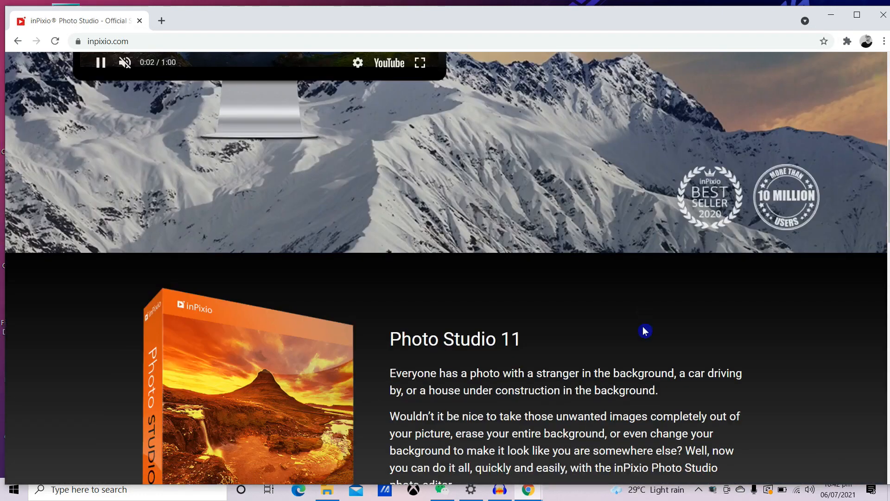
scroll(638, 340, "down", 9)
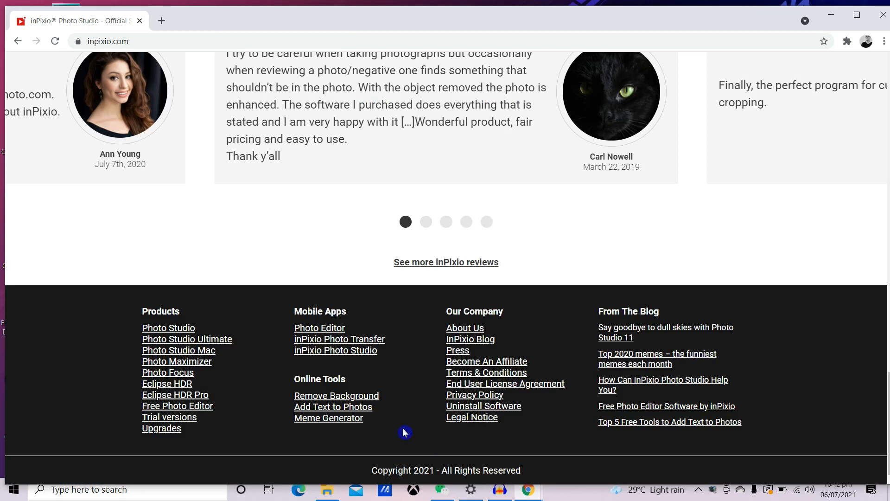
left_click(364, 397)
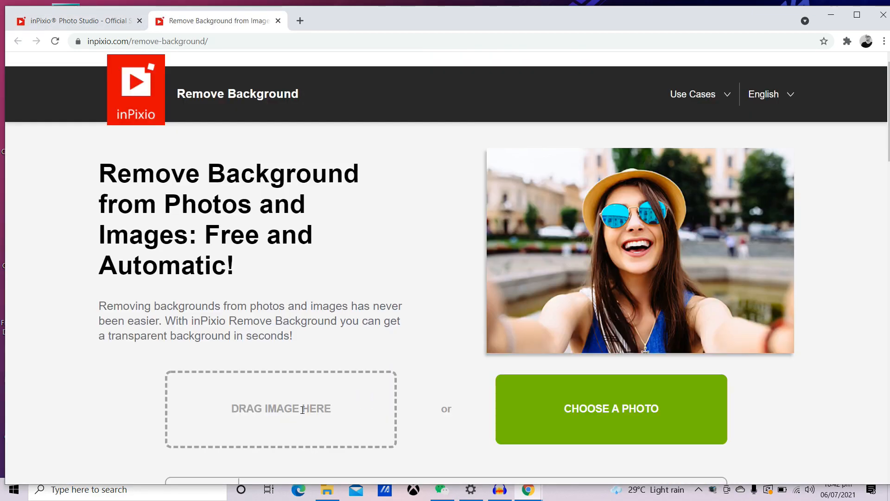
- Upload the woman's full-length photo from the Desktop to the background remover
left_click(617, 419)
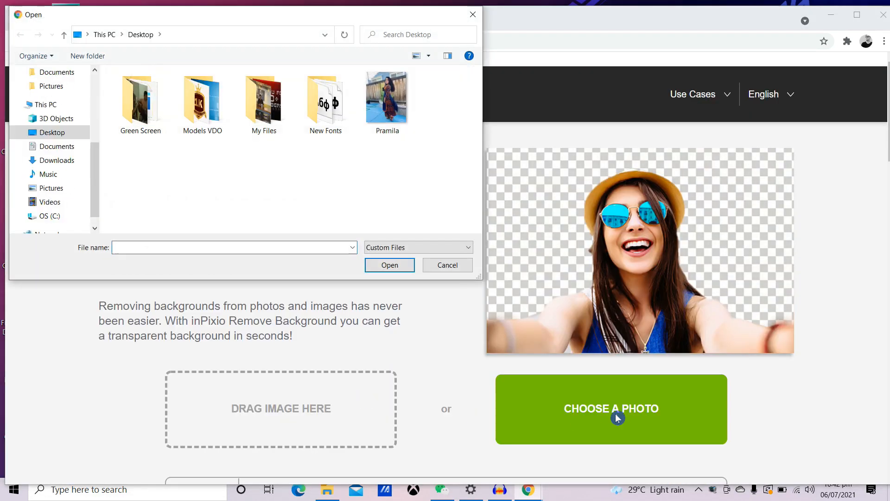
left_click(390, 100)
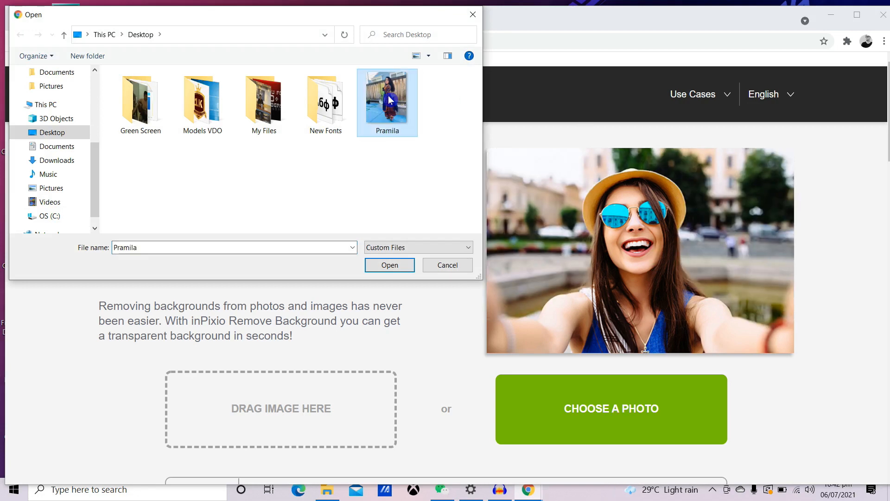
left_click(399, 261)
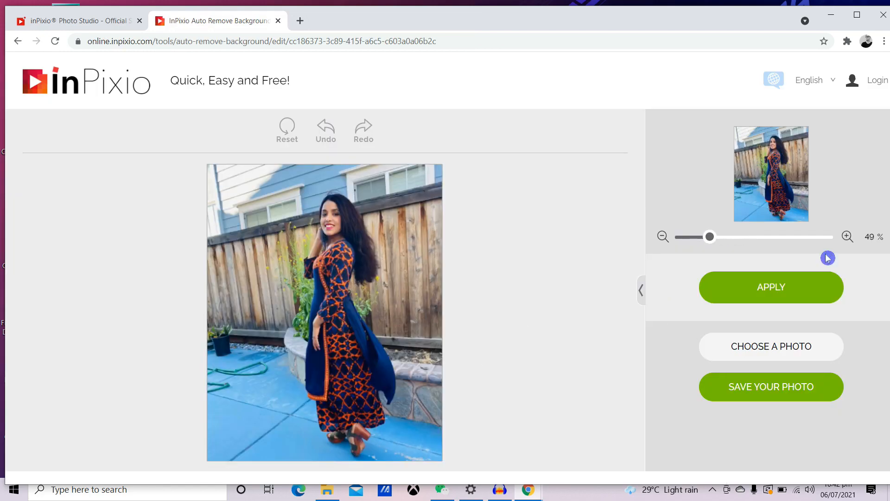
- Apply the automatic background removal to the photo and save the cut-out image
left_click_drag(711, 238, 688, 245)
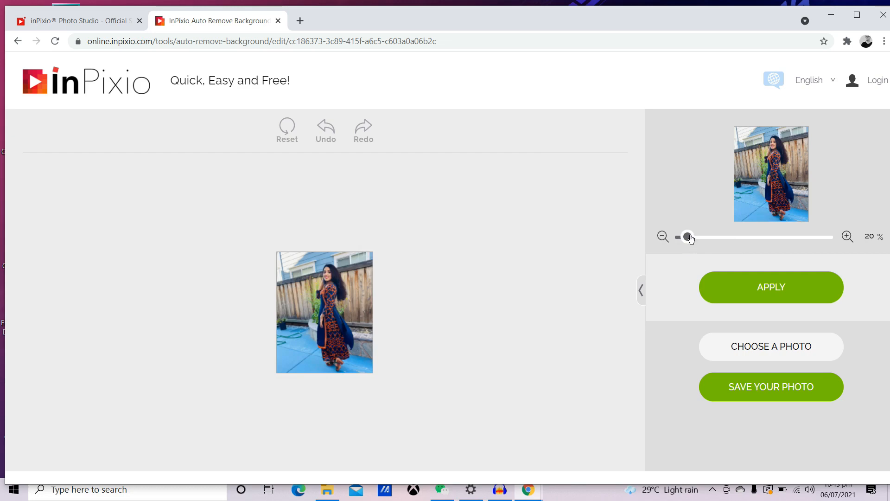
left_click(697, 238)
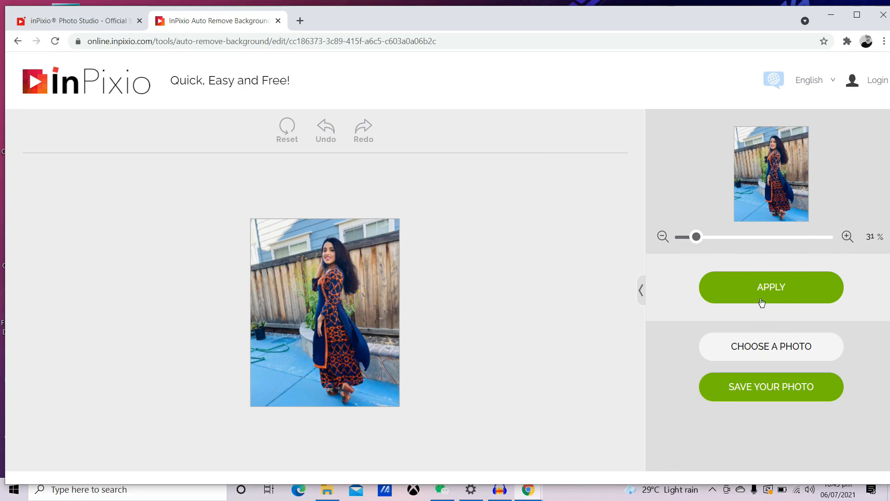
left_click(762, 289)
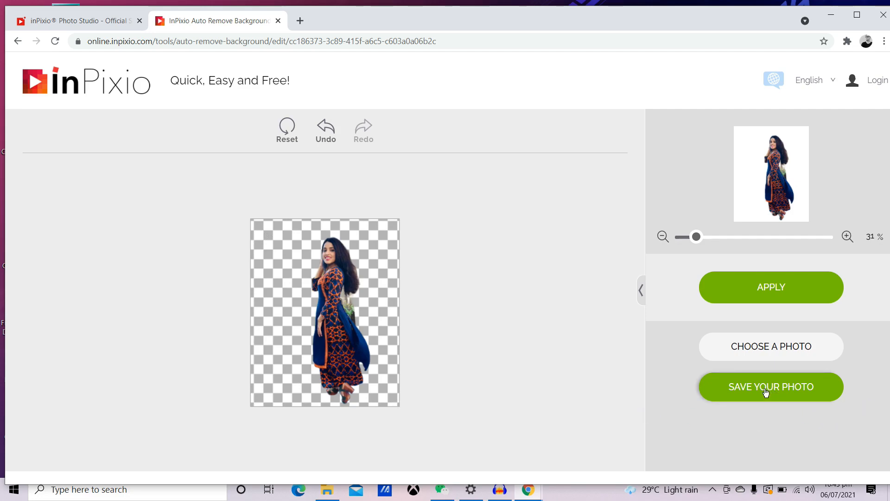
left_click(766, 393)
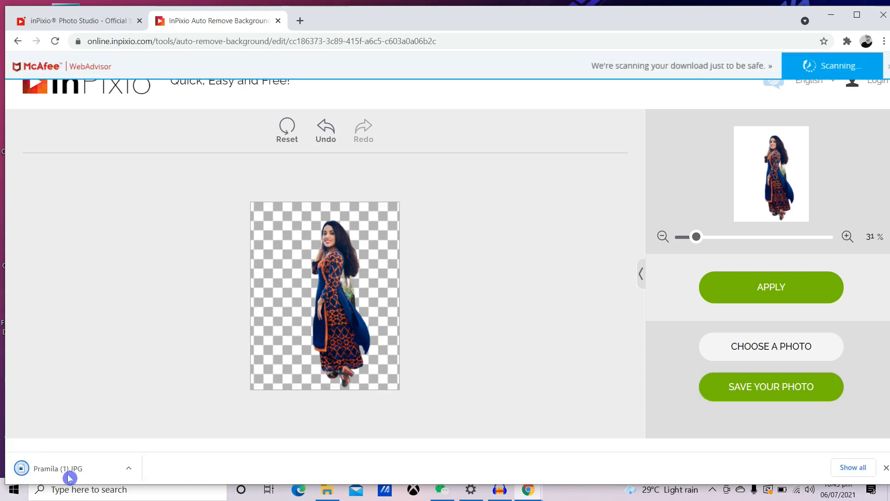
- Search for "remove background" in a new browser tab and open the remove.bg website
left_click(310, 23)
left_click(188, 40)
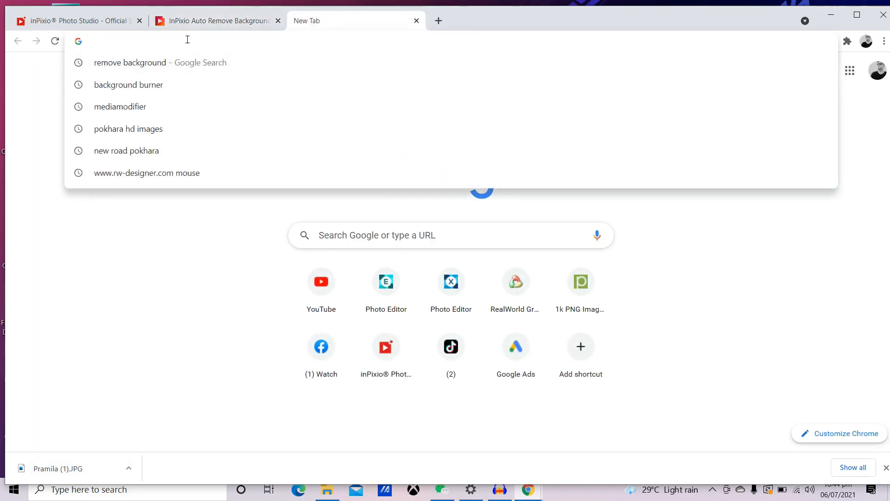
left_click(158, 63)
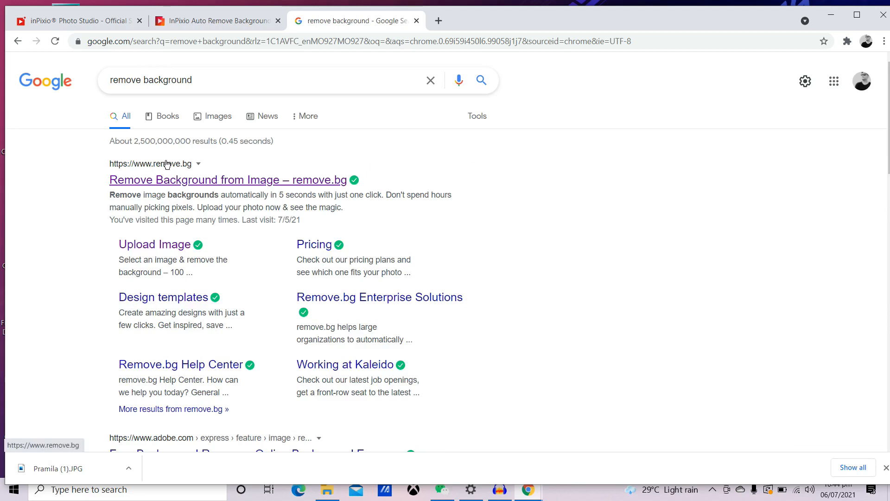
left_click(167, 165)
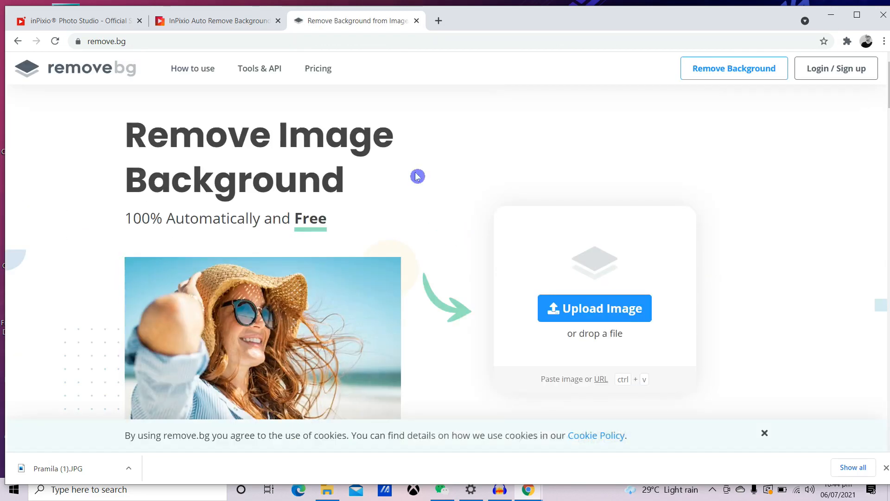
- Upload the woman's photo from the Desktop to remove.bg and download the preview-size image without its background
scroll(724, 162, "down", 3)
scroll(723, 170, "up", 1)
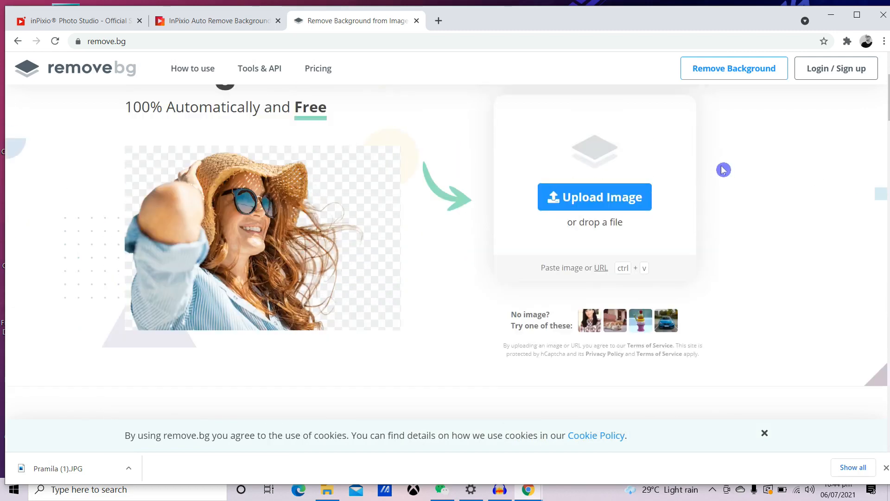
left_click(600, 239)
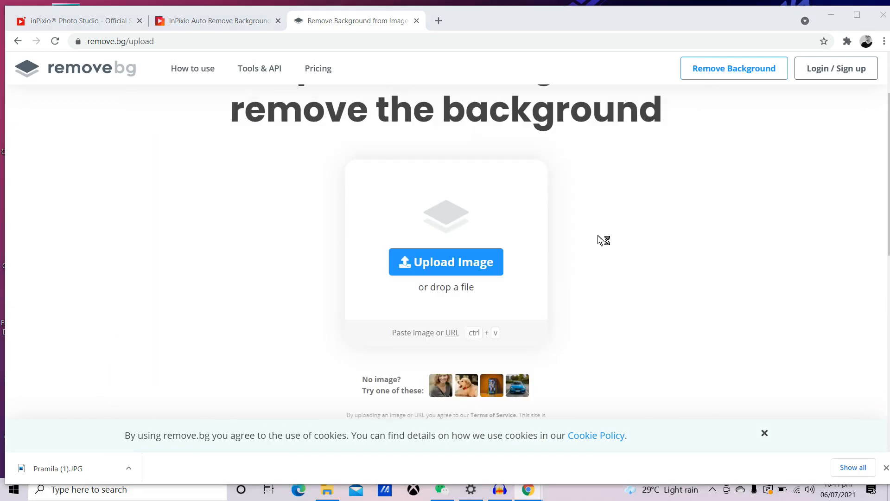
left_click(394, 107)
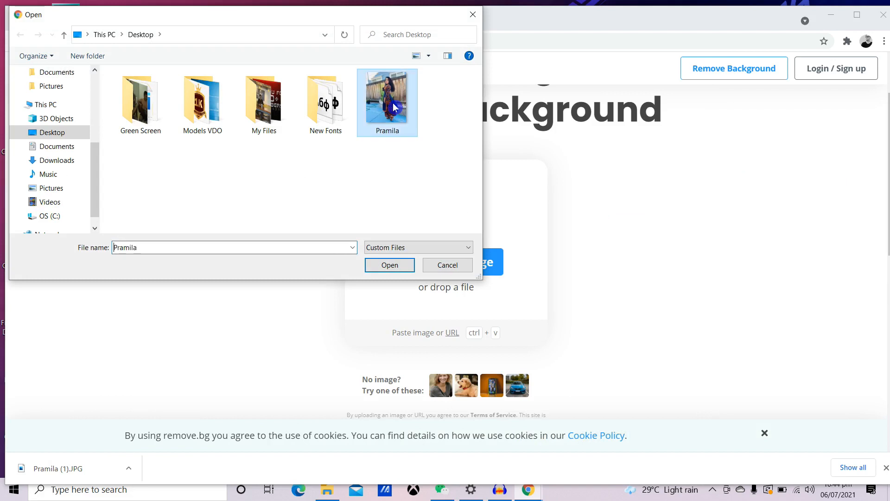
left_click(390, 265)
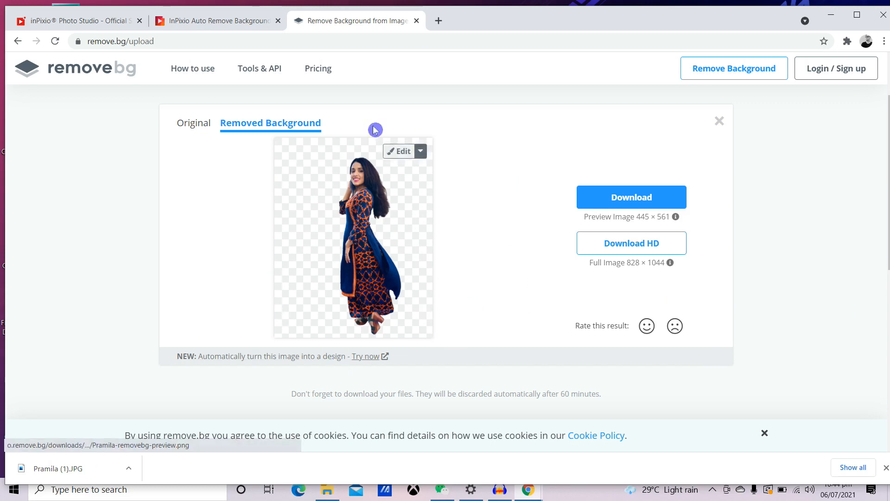
left_click(629, 199)
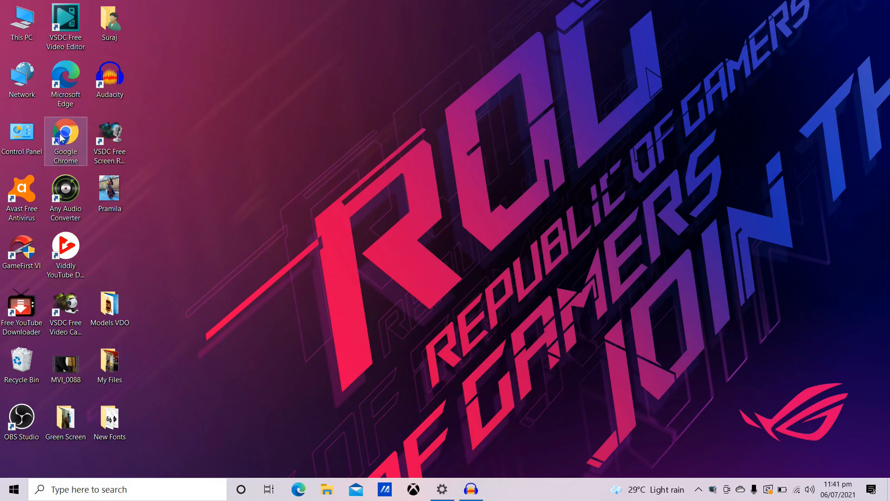
- Launch Google Chrome and open the Pixlr E editor at pixlr.com/e/#editor
double_click(62, 138)
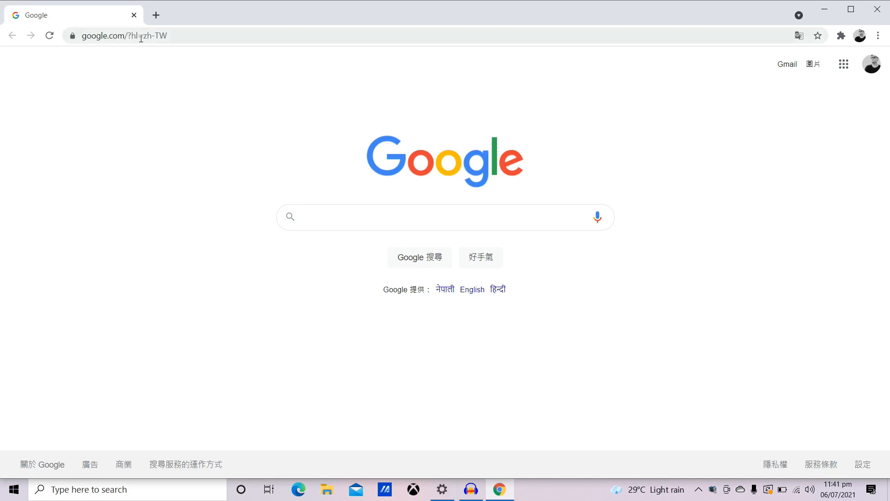
left_click(175, 36)
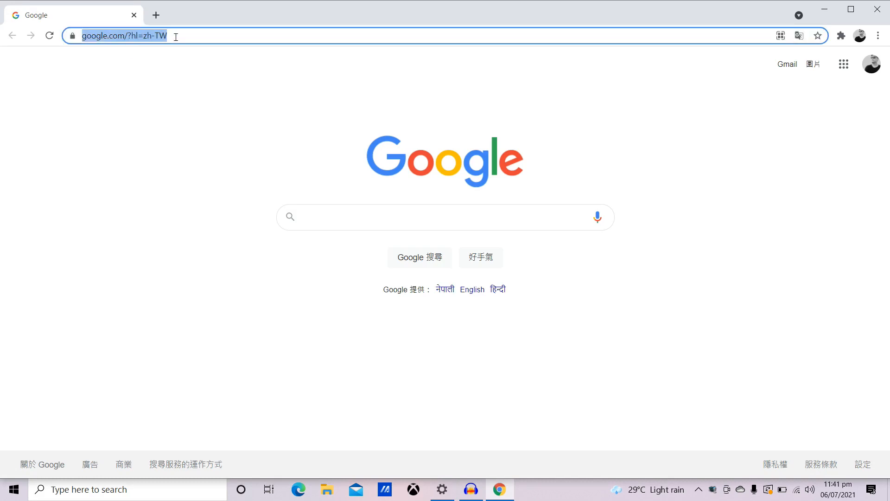
type("pixlr.com/x/")
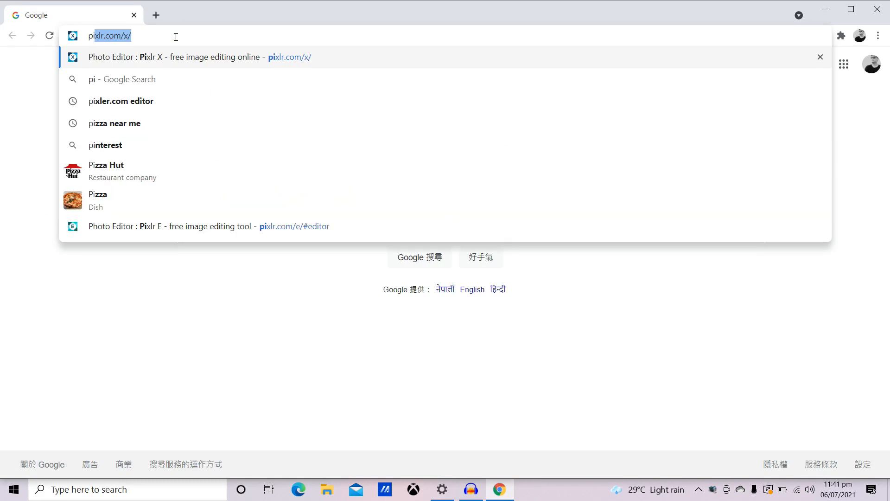
left_click(167, 229)
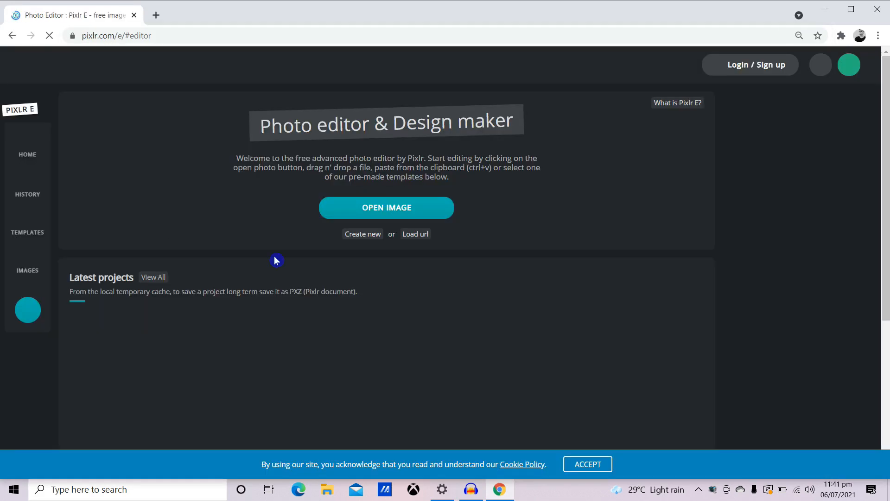
- Create a new canvas named Insta from the 1080x1080 Instagram preset
left_click(369, 234)
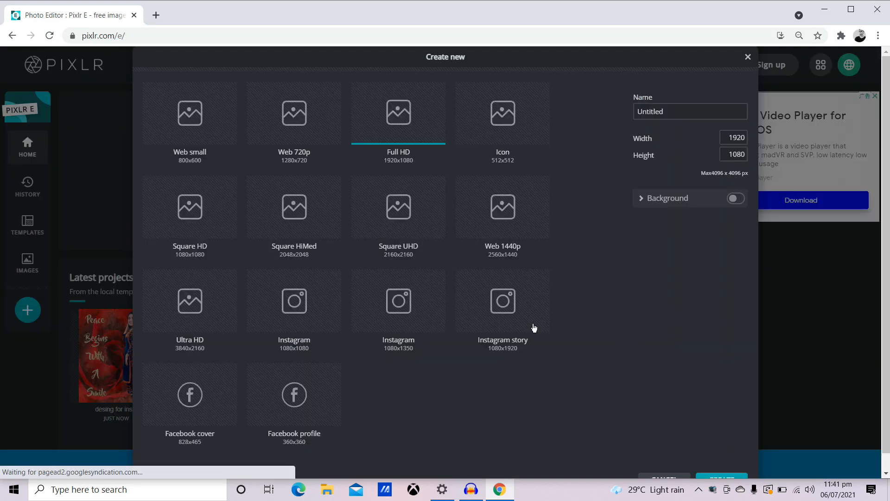
left_click(304, 311)
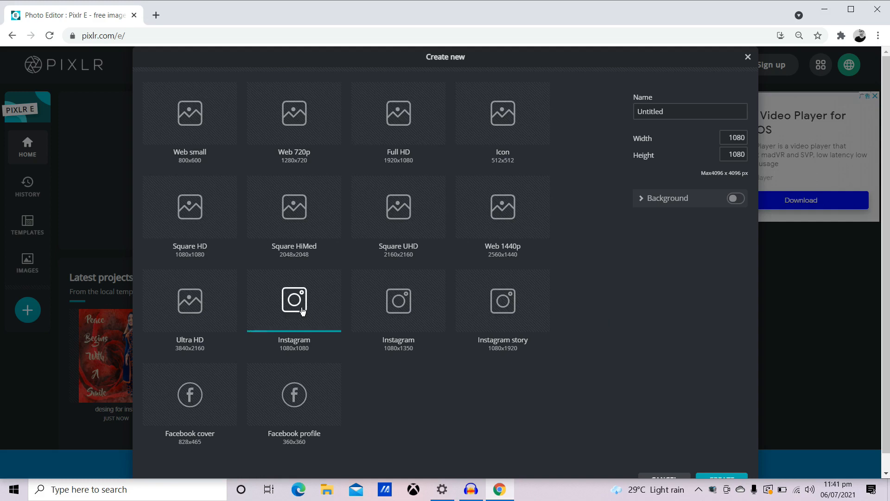
double_click(674, 113)
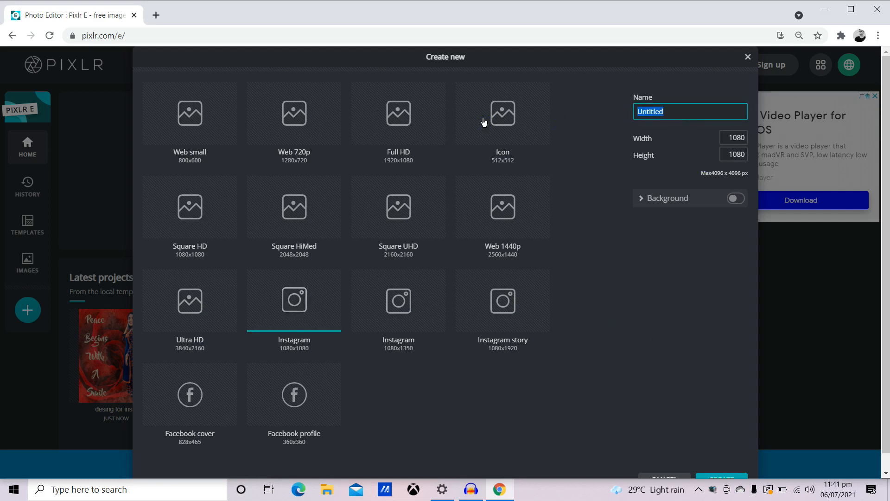
type("Insta")
scroll(696, 274, "down", 1)
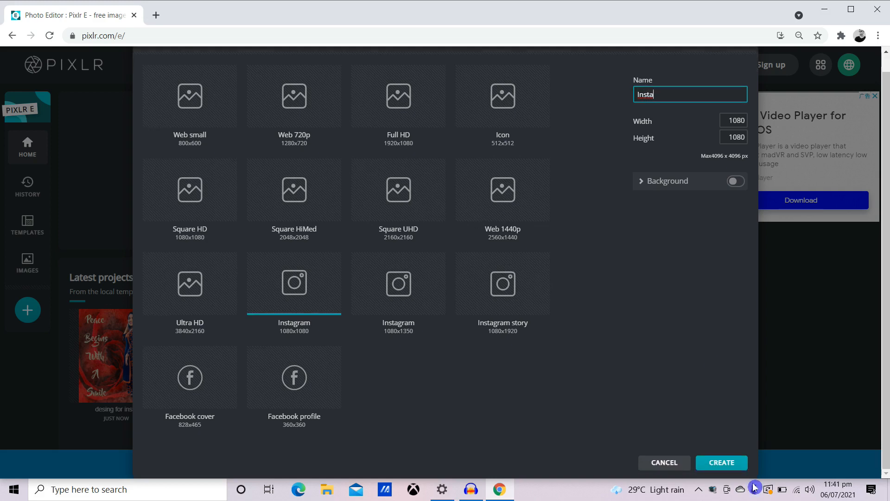
left_click(732, 463)
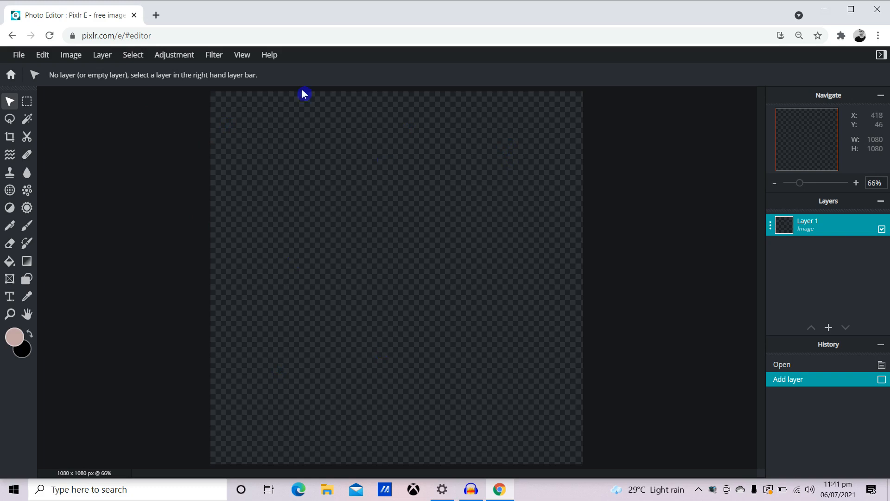
- Add the Pngtree watercolor rose abstract brush background from Downloads as an image layer
left_click(104, 58)
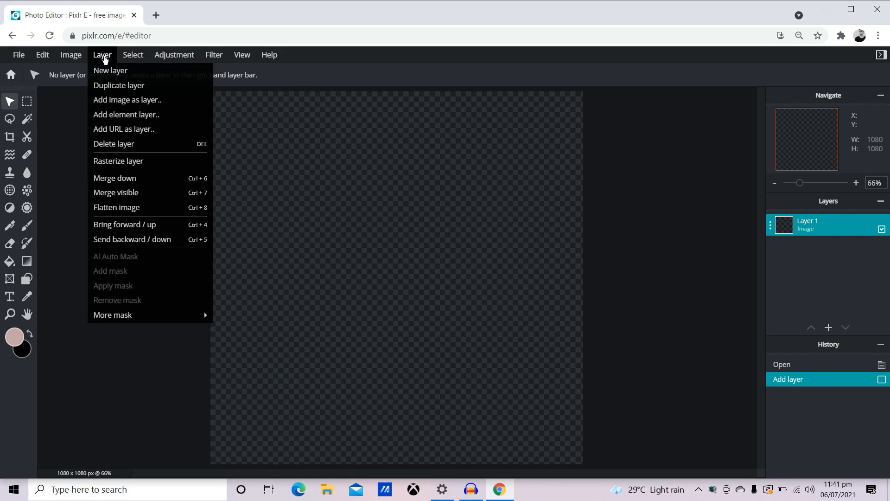
left_click(109, 101)
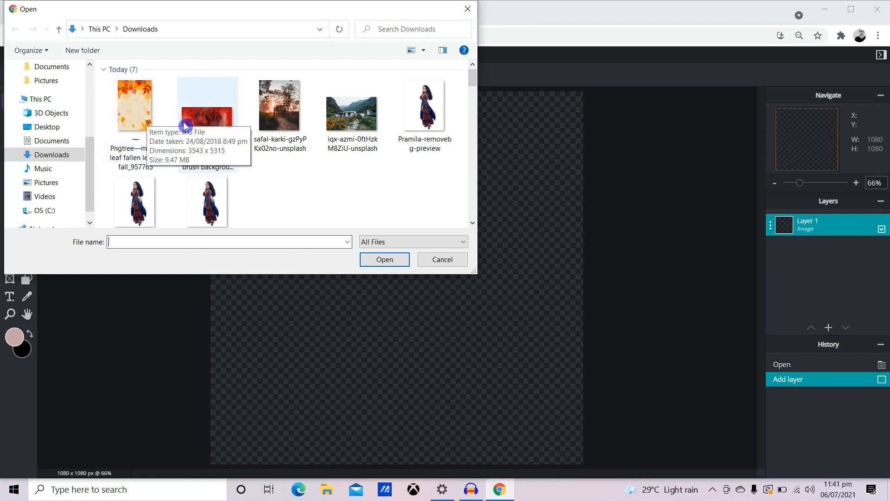
left_click(201, 124)
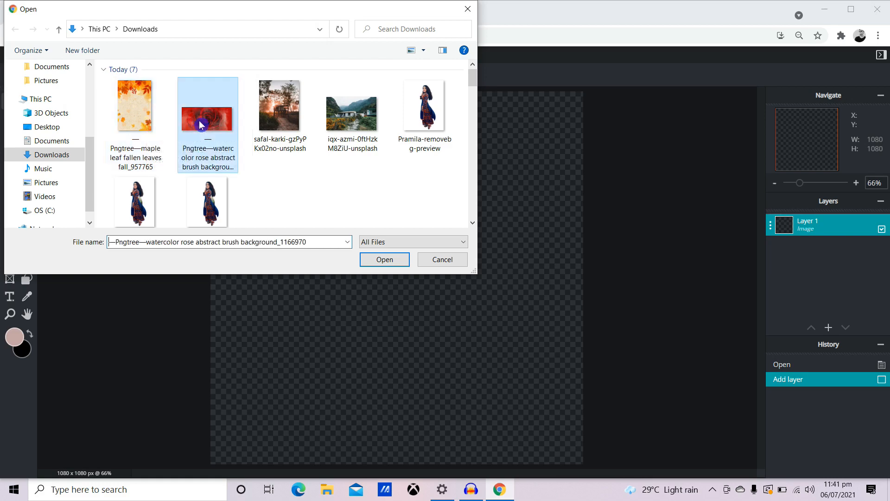
left_click(389, 261)
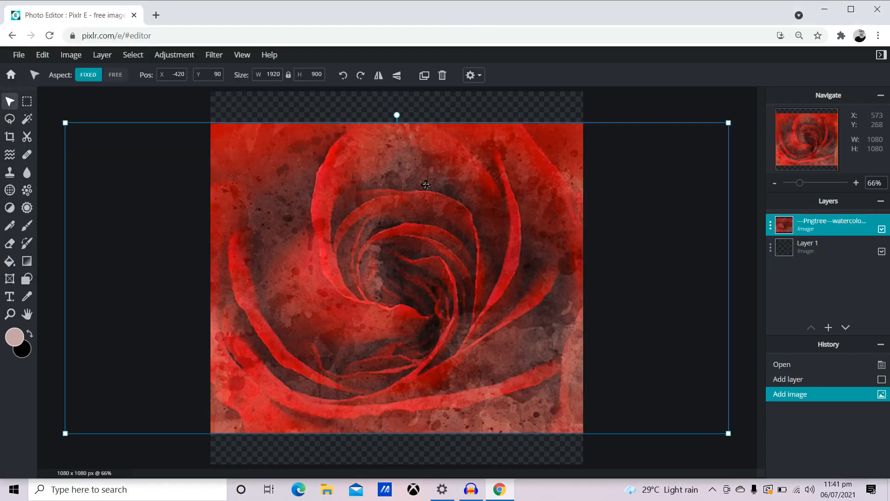
- Free-transform the rose background to about 1920 × 1123 px, shift it to about X -619, Y -9 to fill the canvas, and apply
left_click(42, 55)
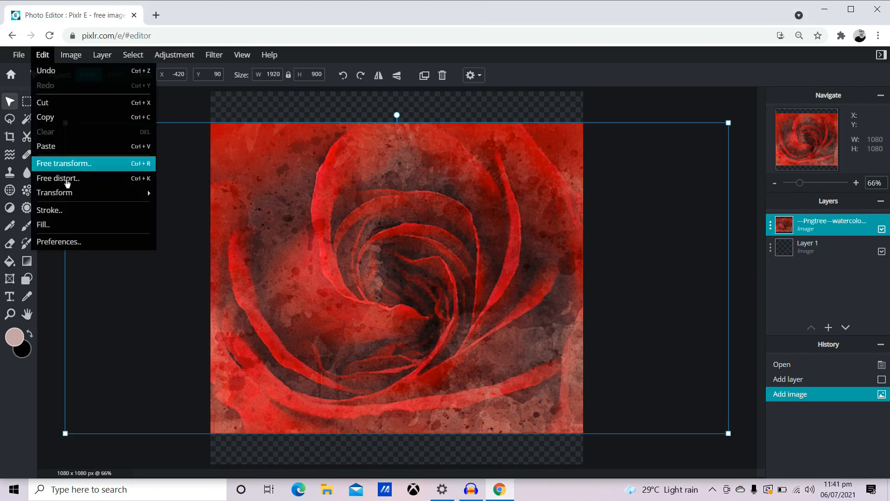
left_click(69, 164)
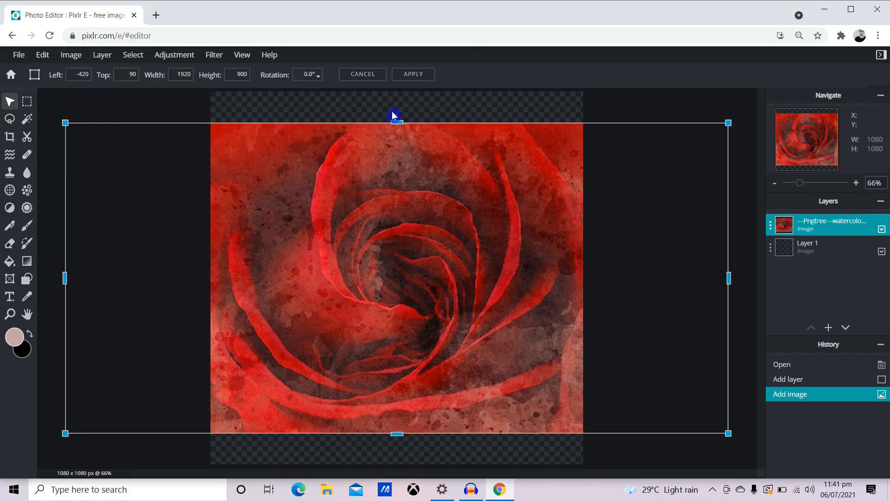
left_click_drag(397, 122, 397, 89)
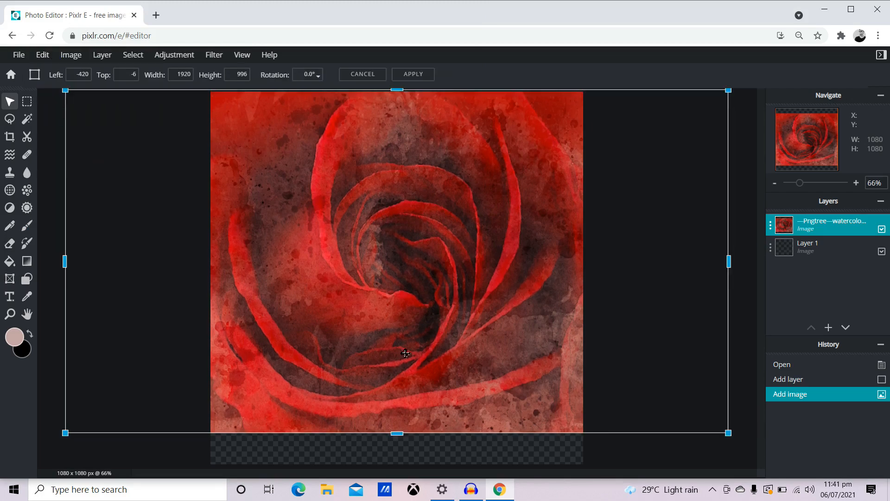
left_click_drag(401, 433, 402, 485)
left_click_drag(372, 344, 303, 343)
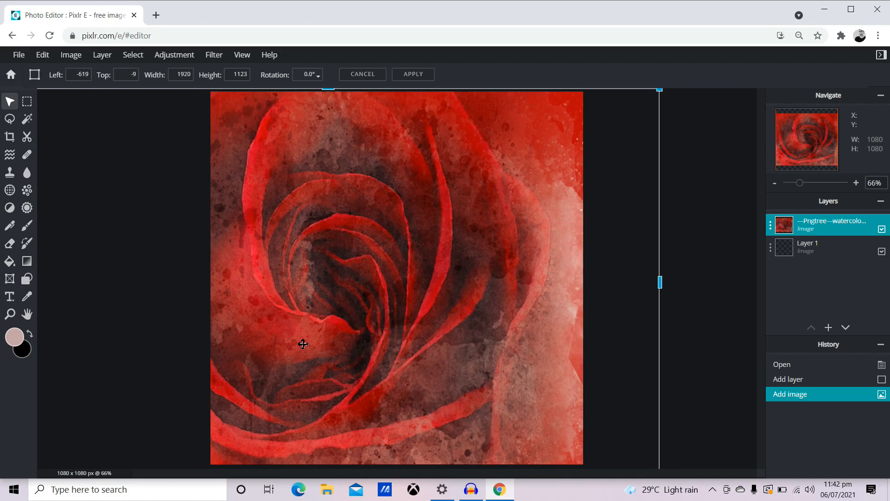
left_click(695, 248)
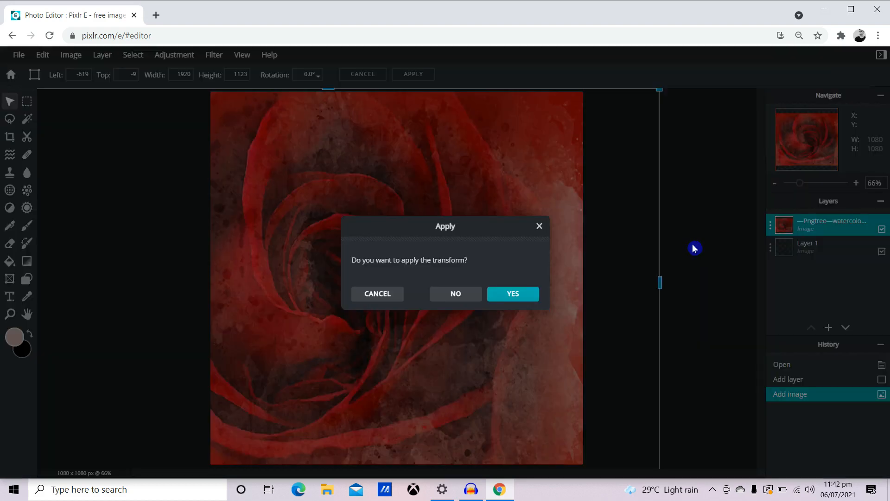
left_click(506, 293)
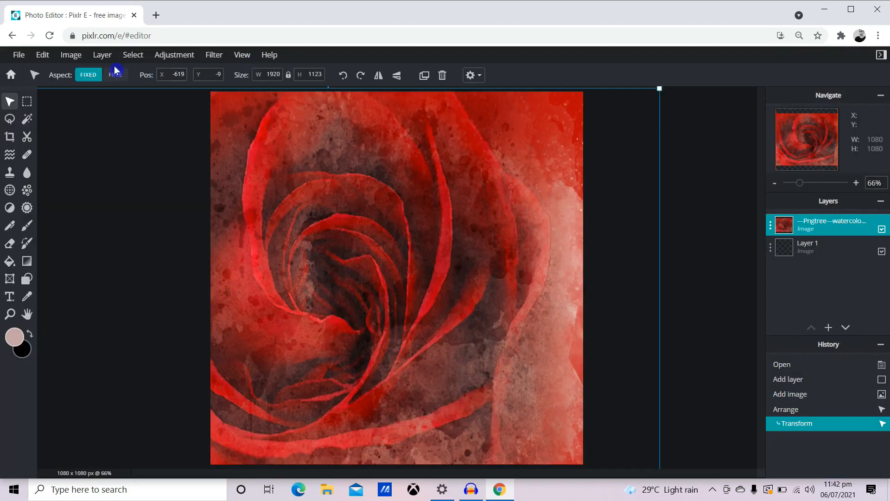
- Add the woman's background-removed preview image from Downloads as a new image layer
left_click(101, 56)
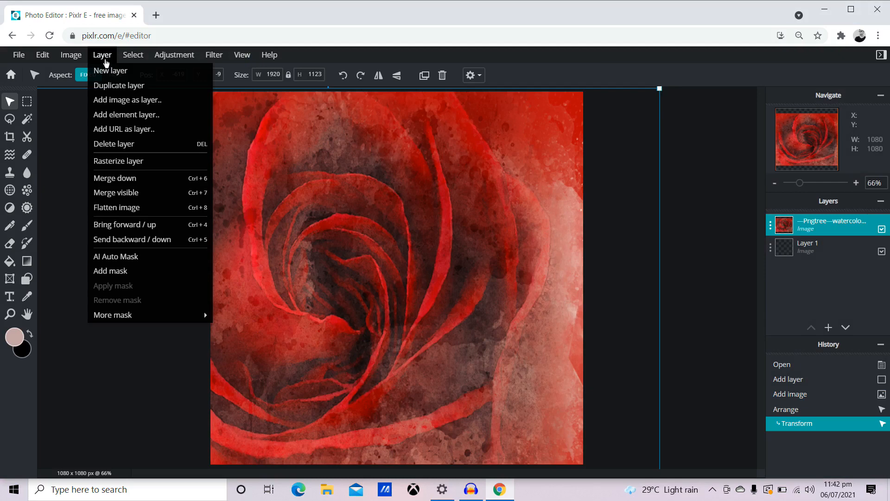
left_click(115, 104)
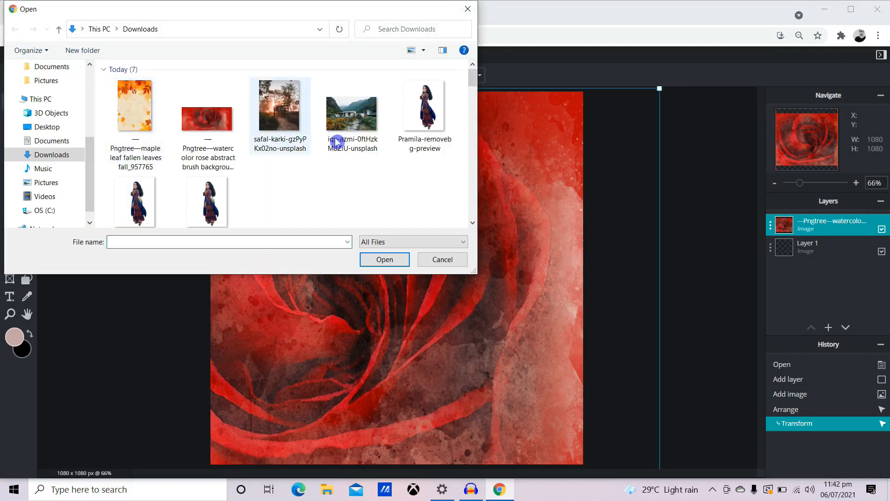
left_click(424, 107)
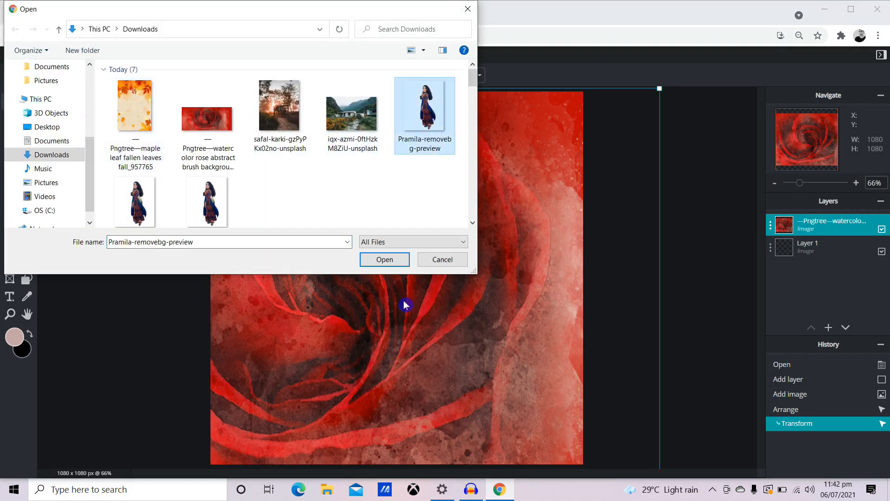
left_click(396, 262)
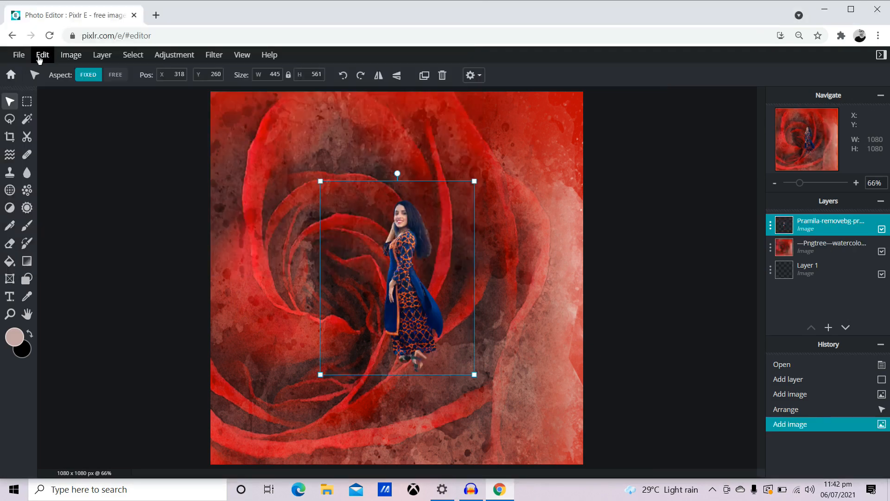
- Free-transform the woman's layer to about 805 × 1100 px and shift it toward the right side of the canvas
left_click(40, 56)
left_click(60, 163)
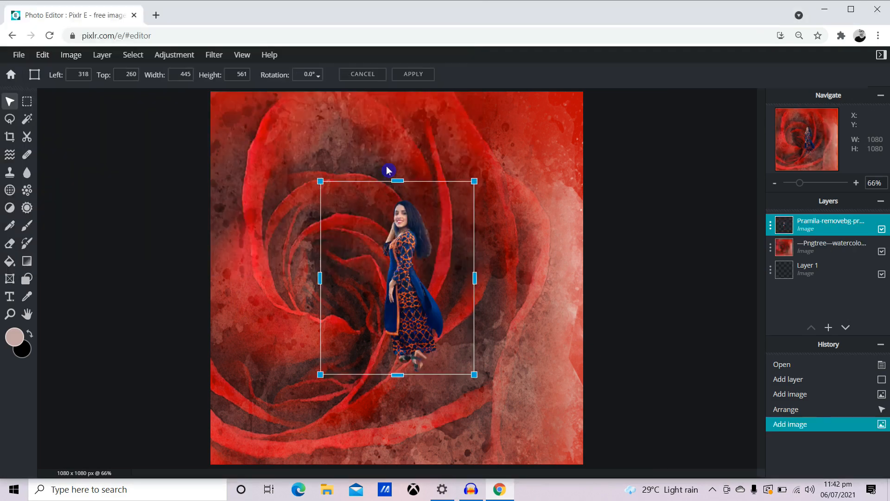
left_click_drag(398, 179, 398, 98)
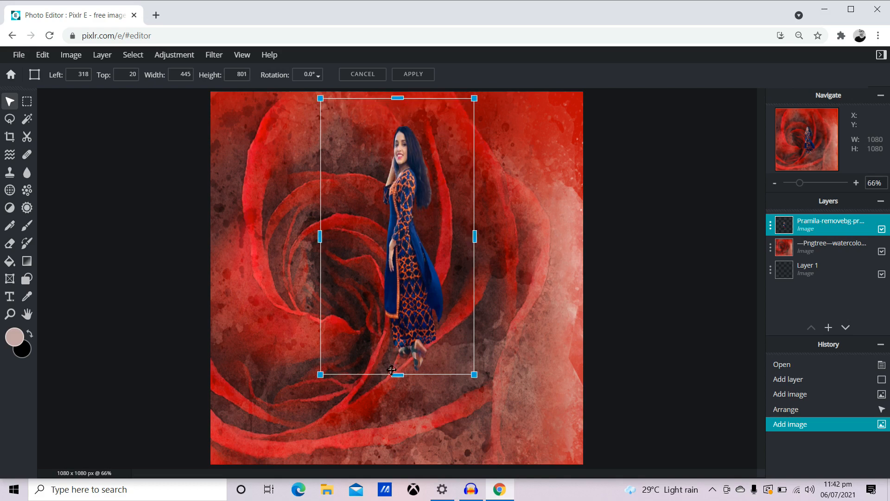
left_click_drag(399, 372, 398, 467)
left_click_drag(474, 285, 539, 284)
left_click_drag(423, 93, 425, 85)
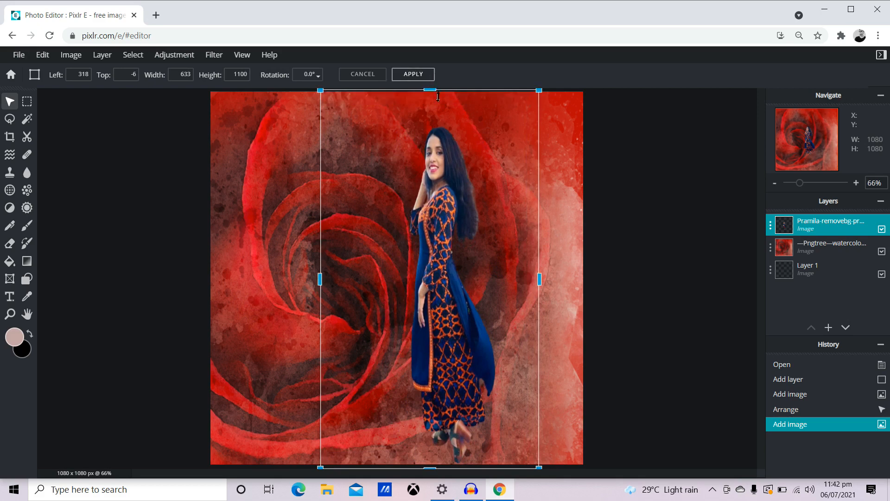
left_click_drag(566, 282, 599, 286)
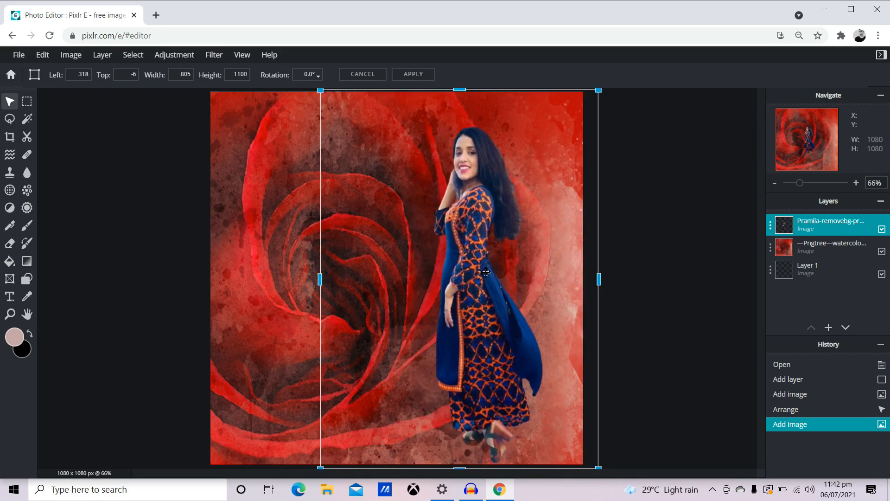
left_click_drag(487, 273, 519, 271)
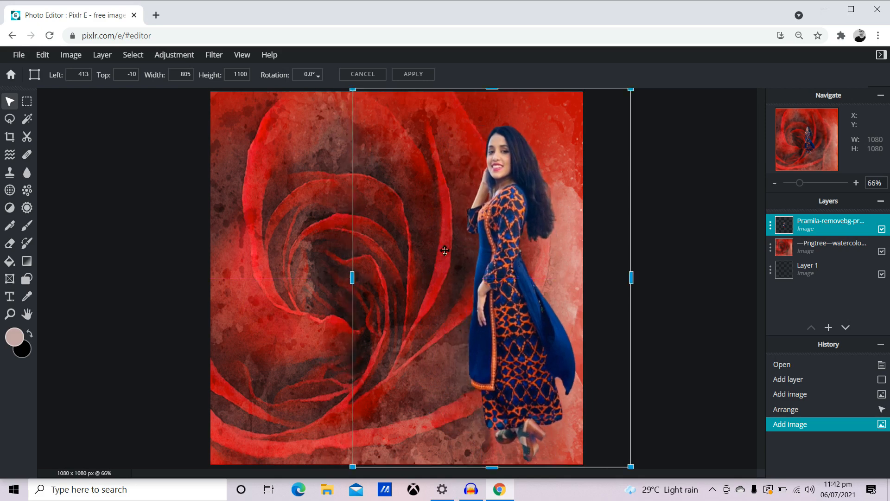
left_click_drag(356, 277, 350, 277)
- Enlarge the woman's layer to about 881 × 1184 px, place it at about X 348, Y -90, and apply the transform
scroll(591, 276, "up", 1)
scroll(591, 276, "down", 2)
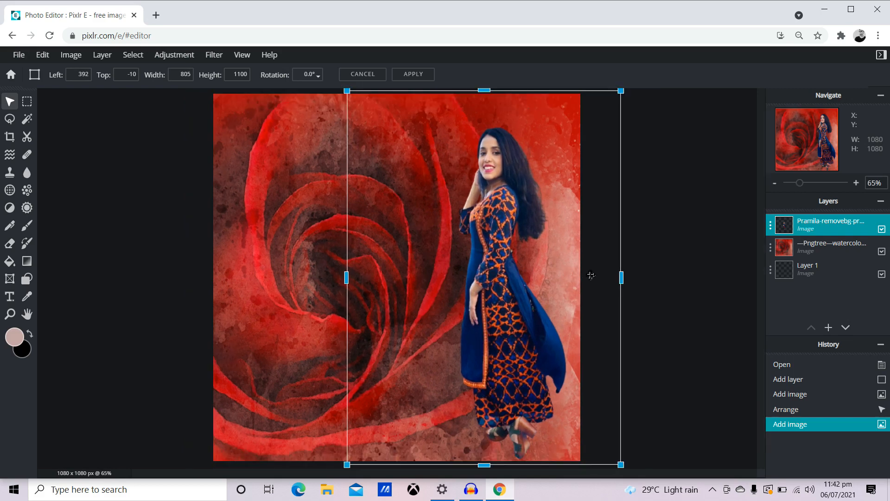
left_click_drag(474, 112, 473, 88)
left_click_drag(360, 267, 353, 268)
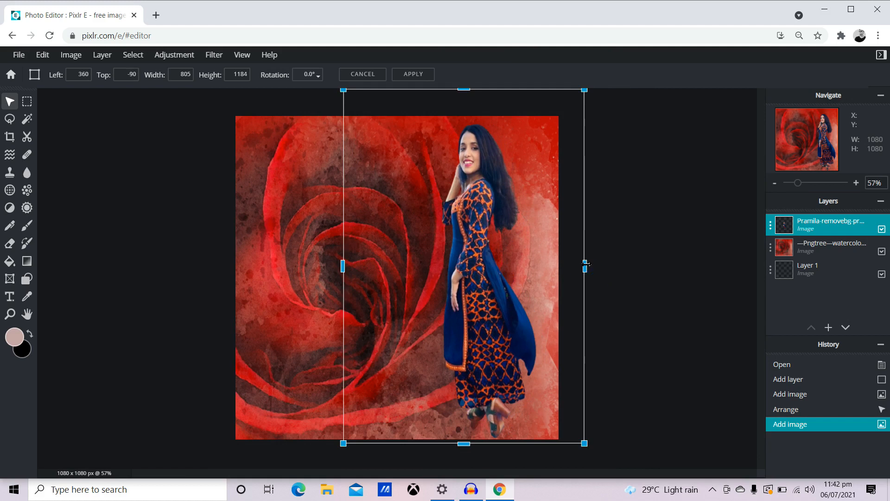
left_click_drag(586, 265, 609, 262)
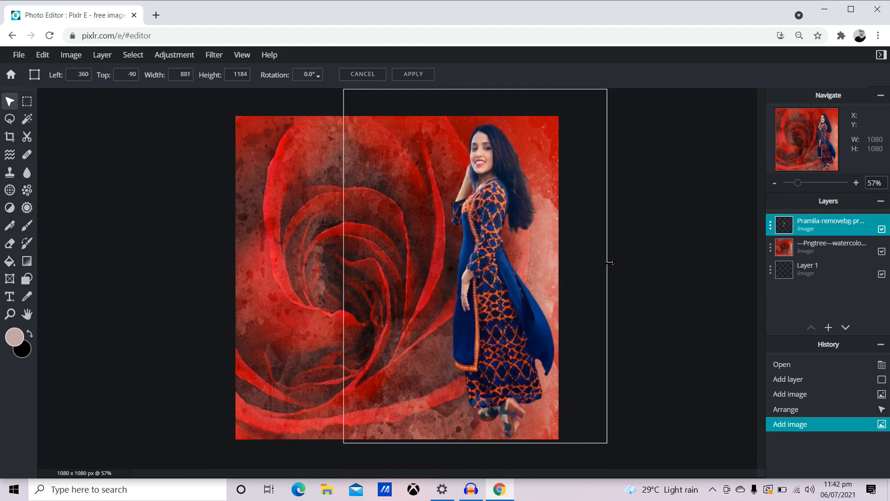
left_click_drag(527, 249, 523, 251)
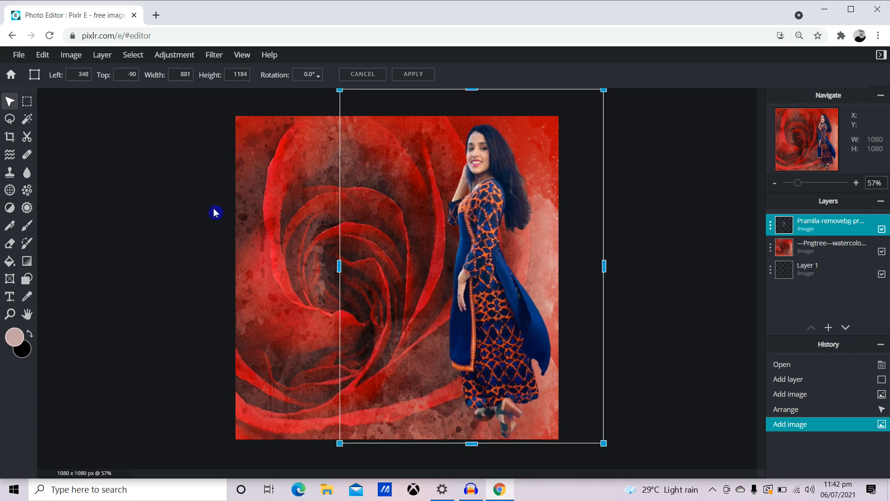
left_click(215, 213)
left_click(507, 294)
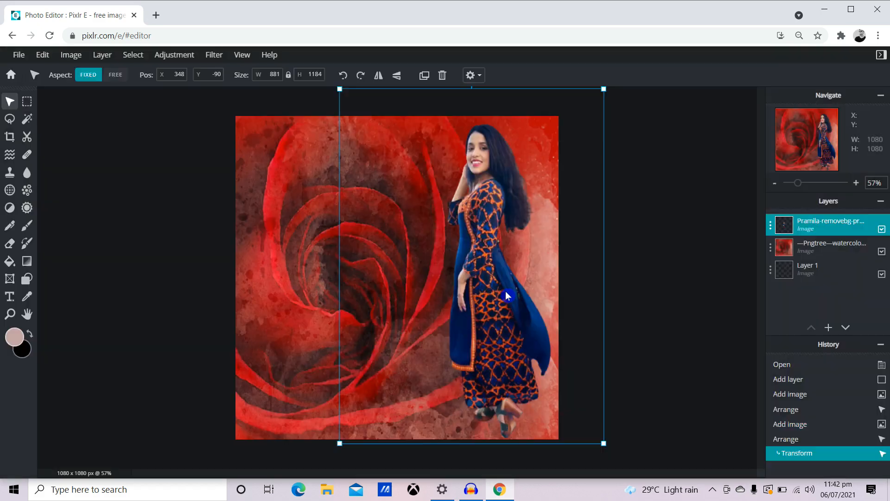
- Add a text layer reading "Peace Begins With A Smile" over four lines, with "A Smile" on the last line
left_click(10, 297)
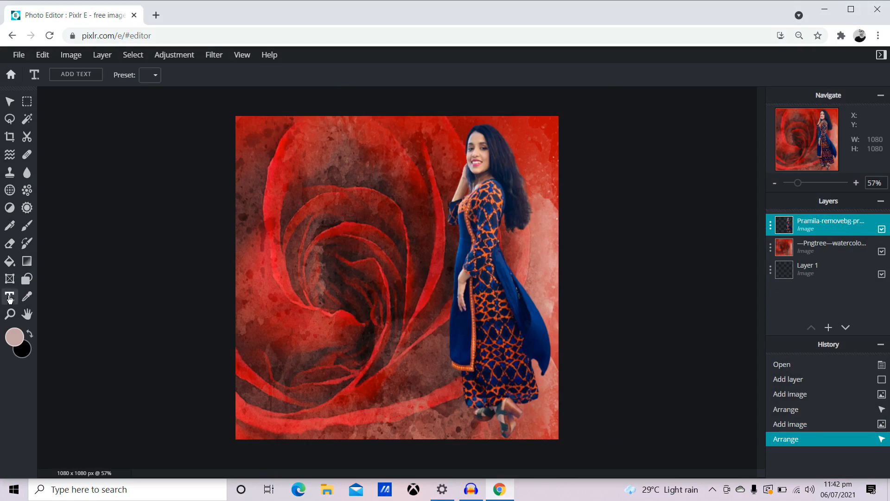
left_click(341, 216)
left_click(509, 294)
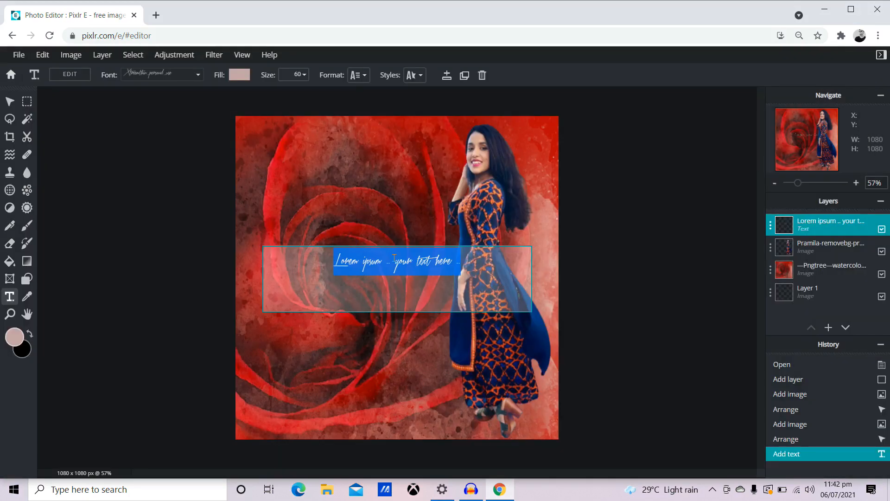
type("Smile")
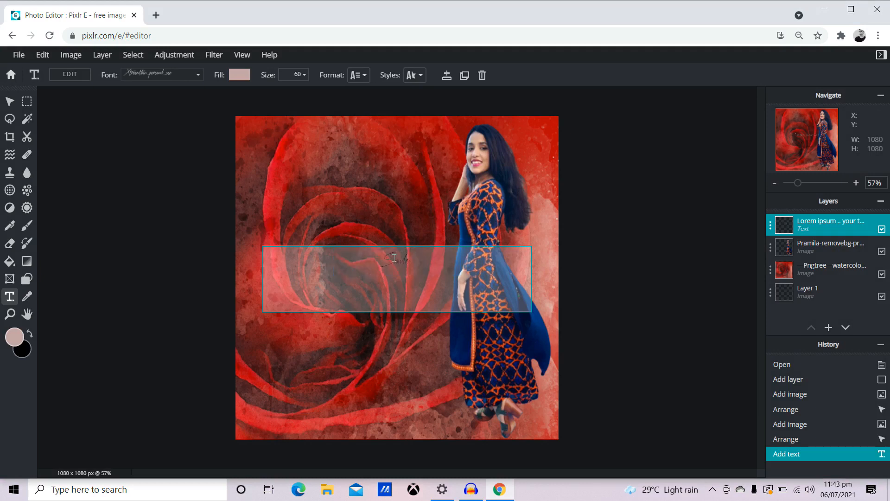
type("Peace")
key("Return")
type("Begins")
key("Return")
type("With")
key("Return")
type("A")
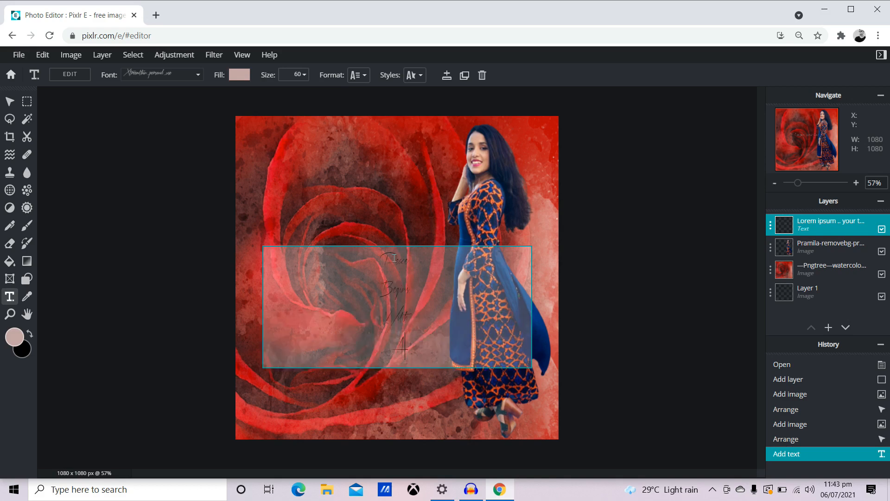
type(" Smile")
- Set the text size to 135 and move the quote to the left half of the canvas
key("ctrl+a")
left_click(302, 75)
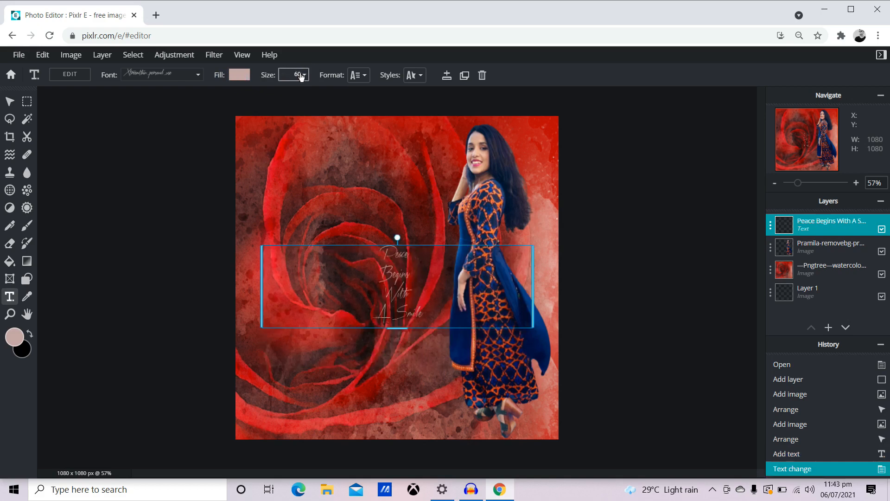
left_click(304, 75)
left_click_drag(232, 91, 250, 91)
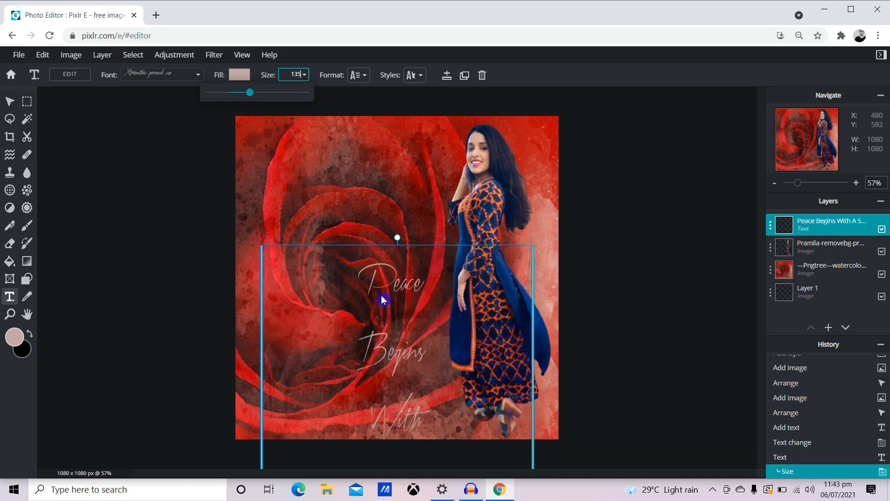
left_click_drag(362, 276, 298, 158)
- Change the quote's font to Dry brush
key("ctrl+a")
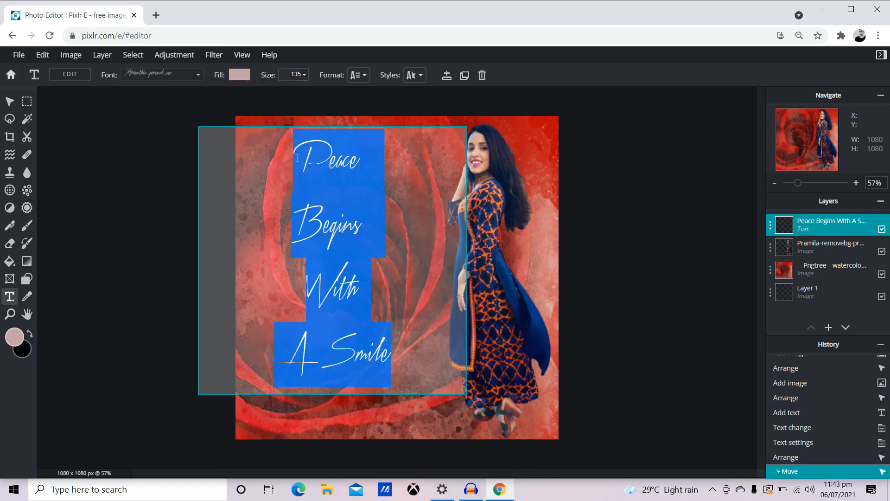
left_click(191, 75)
scroll(185, 229, "down", 10)
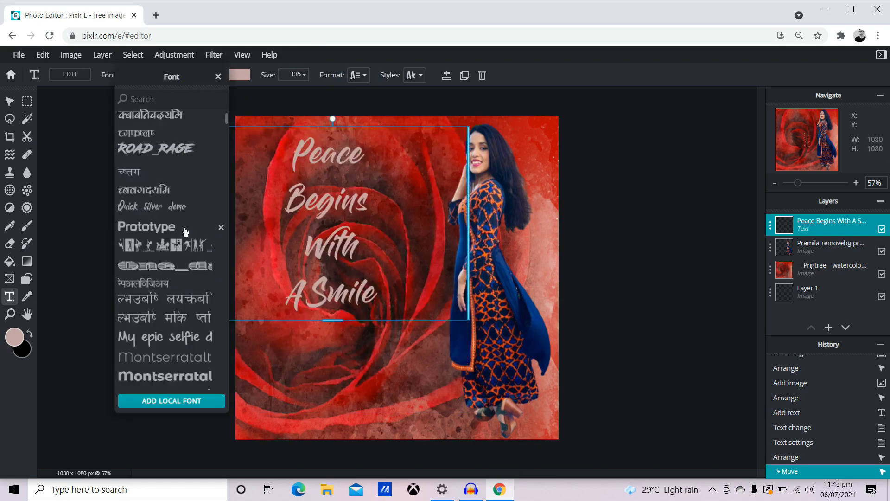
scroll(185, 232, "down", 15)
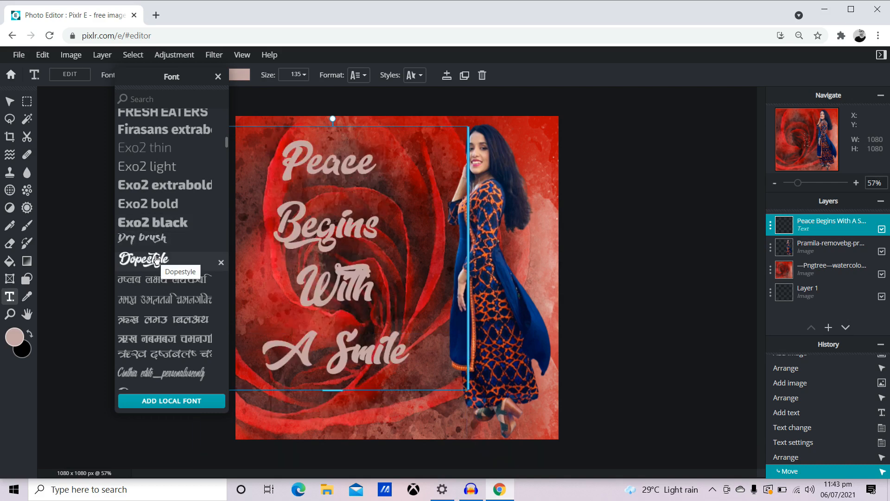
left_click(158, 239)
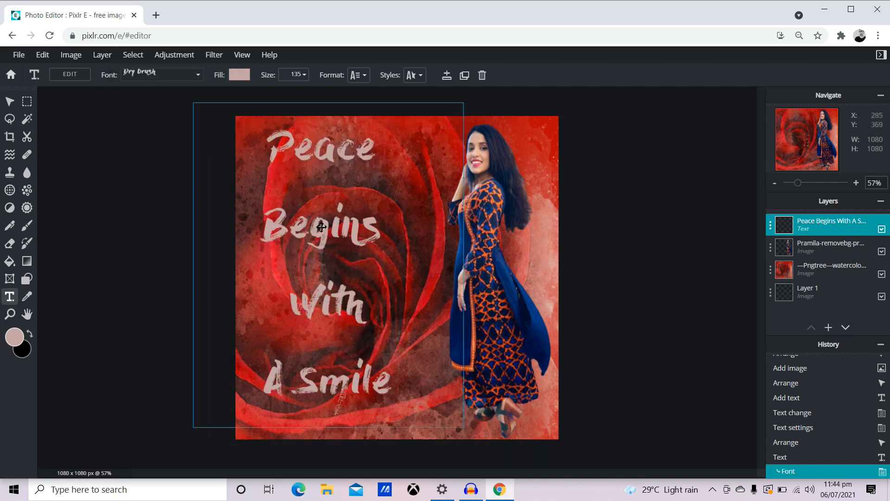
- Change the quote's fill to a pale yellow-green colour
left_click(239, 75)
mouse_move(178, 210)
left_mouse_down()
mouse_move(200, 213)
mouse_move(191, 209)
left_mouse_up()
left_click(424, 207)
left_click(411, 375)
left_click(244, 80)
left_click(399, 212)
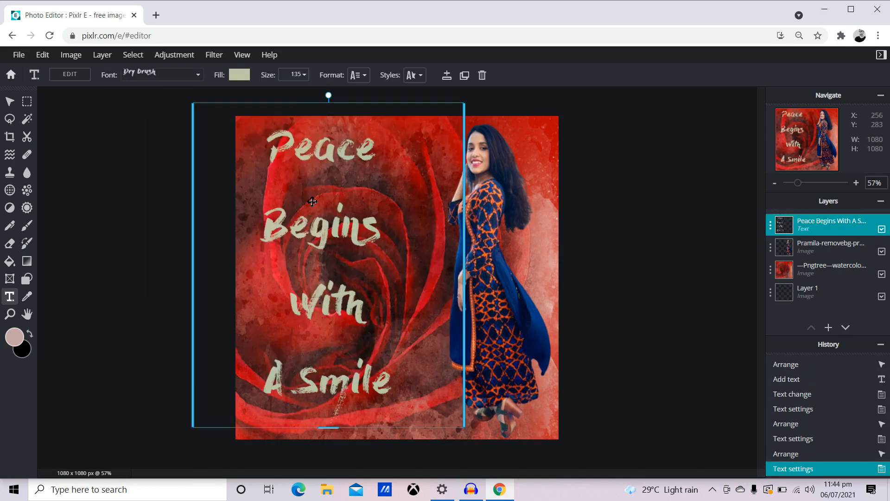
- Turn on the Outline style for the quote and sample a dark red (#711B1C) from the rose background as its colour
left_click(421, 76)
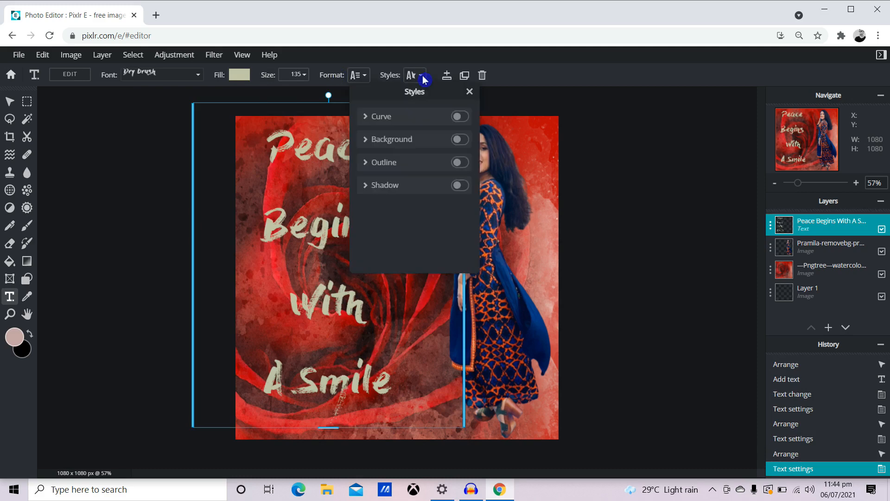
left_click(461, 162)
left_click(462, 187)
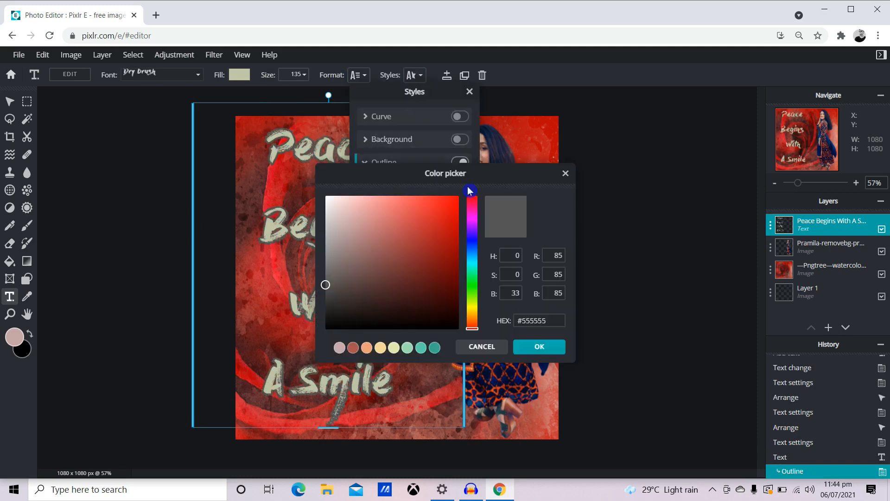
left_click(455, 323)
left_click(268, 132)
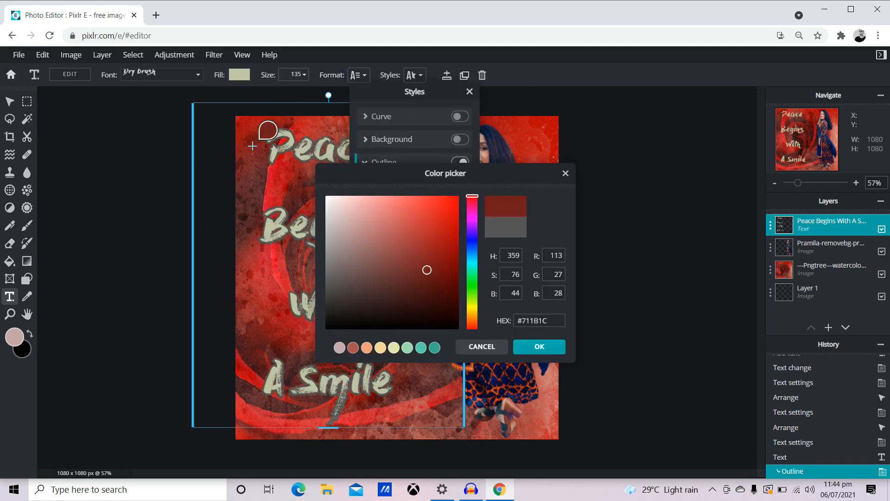
left_click(539, 346)
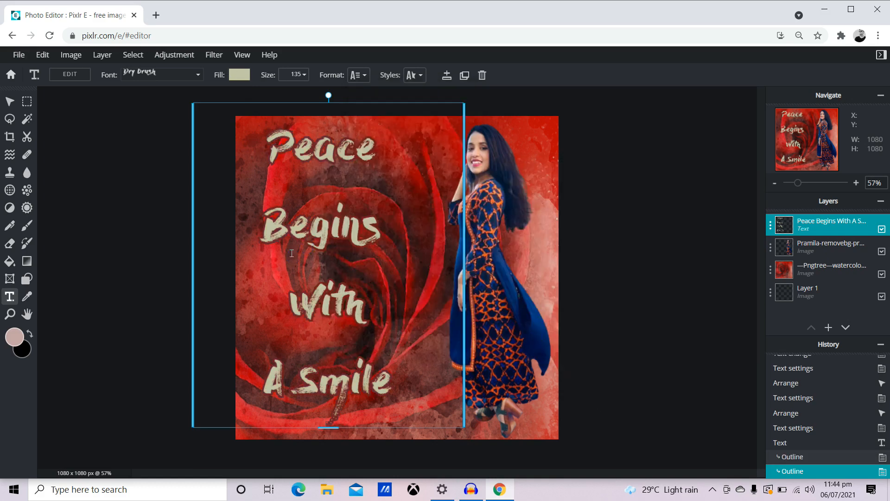
- Set the quote's fill to bright yellow, about #F2EA03
left_click(239, 75)
mouse_move(198, 210)
left_mouse_down()
mouse_move(149, 215)
mouse_move(187, 214)
left_mouse_up()
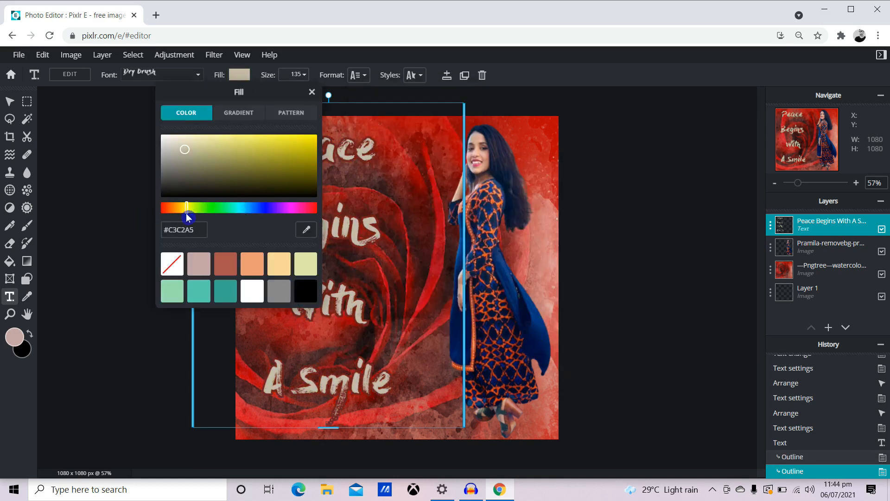
left_click_drag(188, 152, 317, 140)
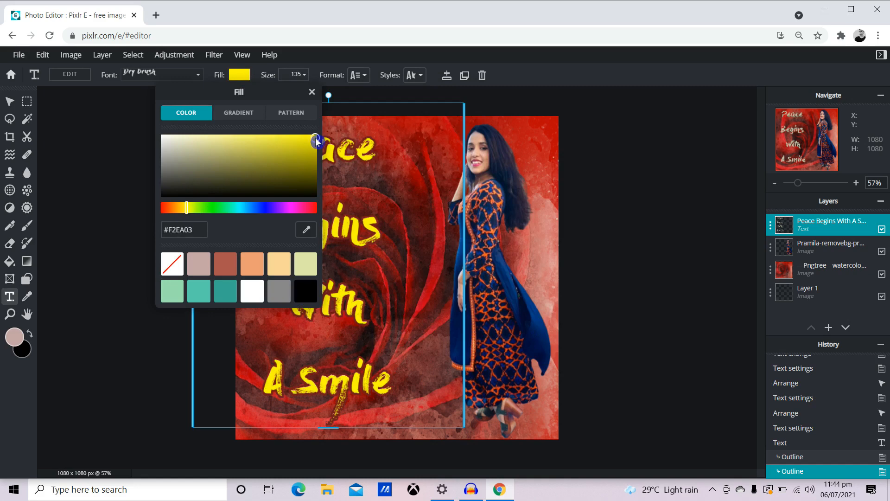
left_click(527, 200)
- Increase the quote's text size to 145 and reposition it beside the woman so all four lines fit the canvas
left_click_drag(387, 224, 390, 232)
left_click(390, 171)
left_click(366, 165)
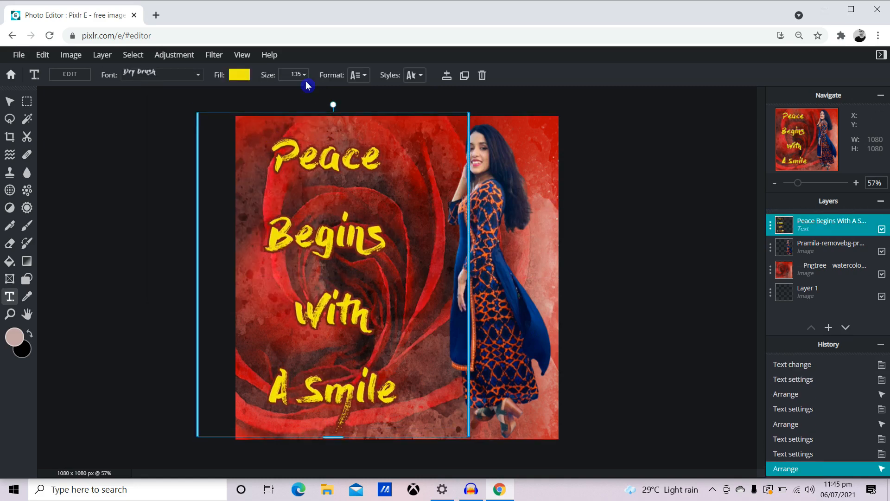
left_click(305, 75)
mouse_move(249, 93)
left_mouse_down()
mouse_move(264, 96)
mouse_move(249, 96)
mouse_move(253, 103)
left_mouse_up()
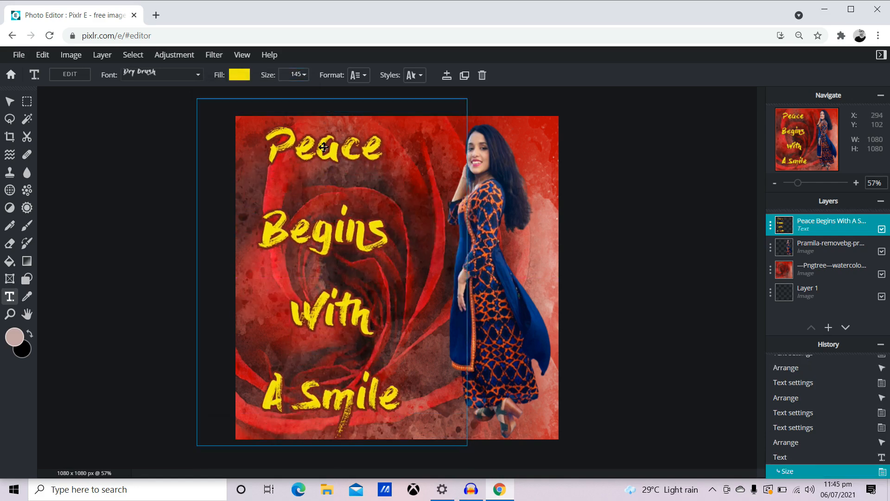
left_click_drag(323, 147, 321, 142)
left_click(599, 209)
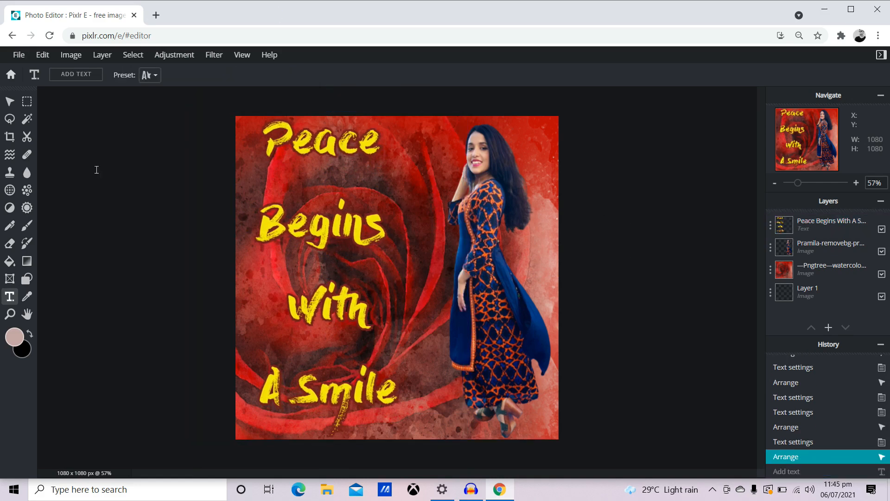